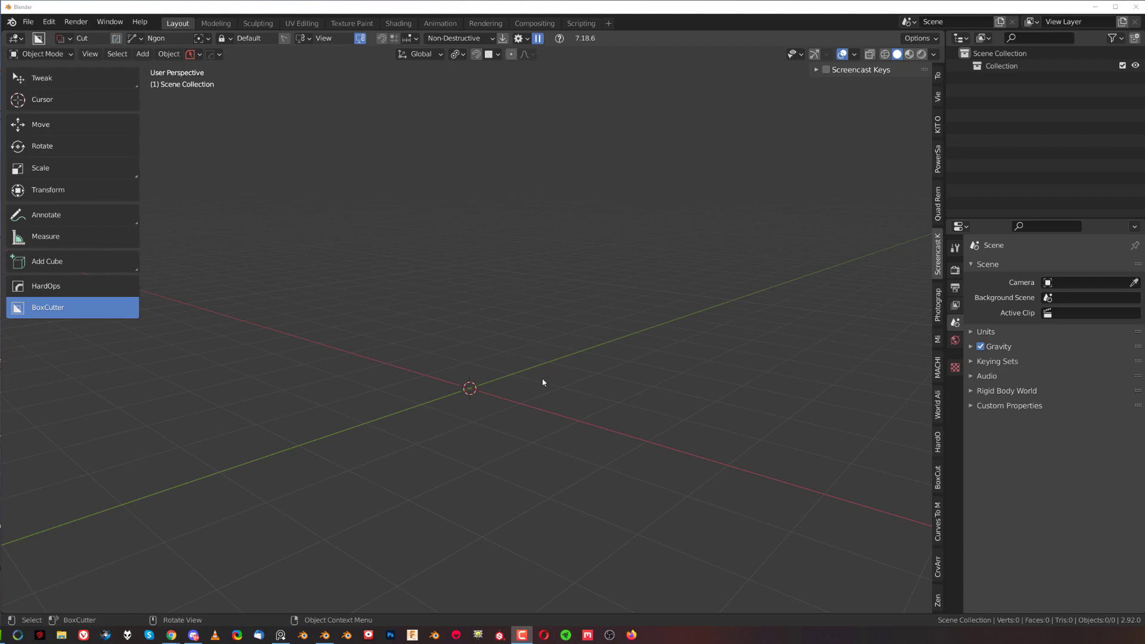
Orbit the view of the empty scene and bring up the Add menu
middle_drag(547, 389, 549, 424)
key(shift+a)
Open the KitOps Asset Loader through Hard Ops and select the HSE 100 inserts for KitOPS pack
key(q)
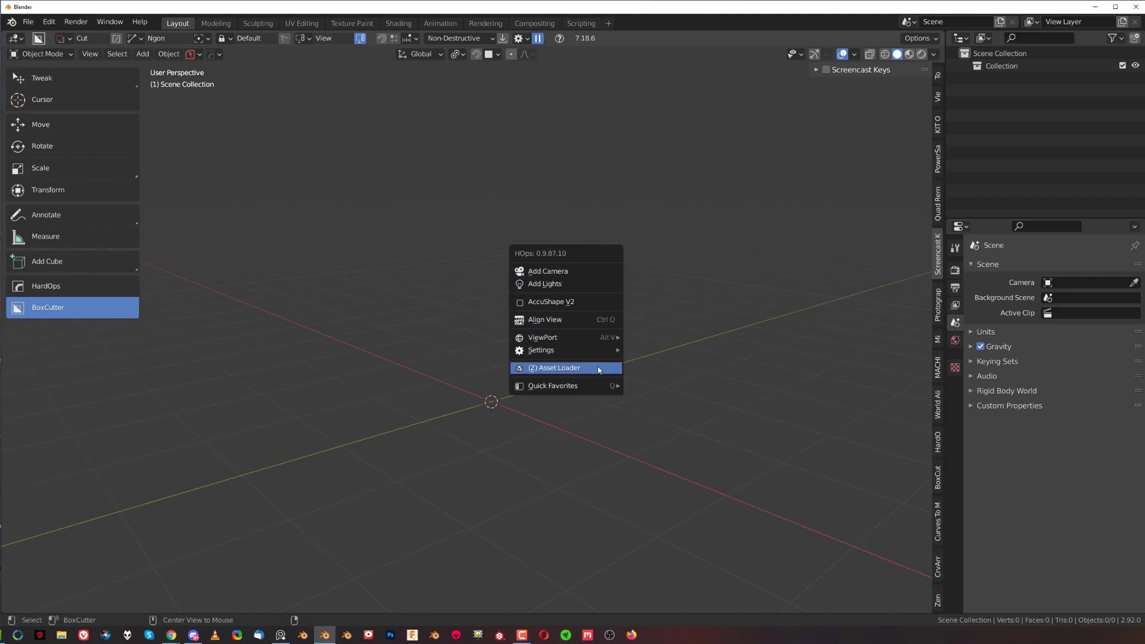
click(599, 368)
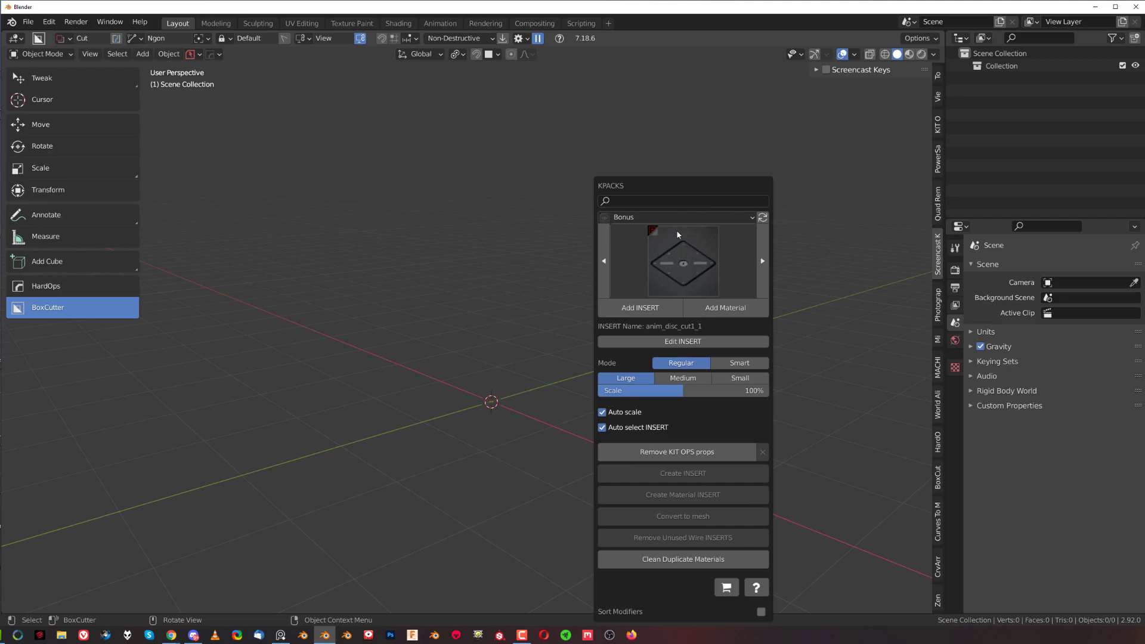
drag(683, 191, 680, 128)
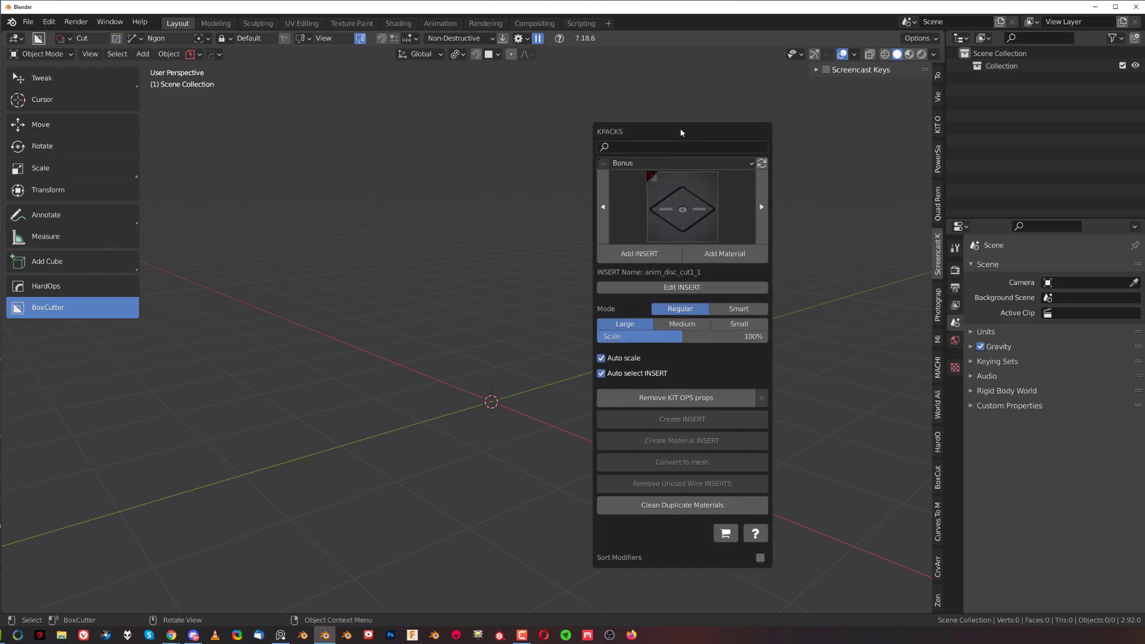
click(680, 160)
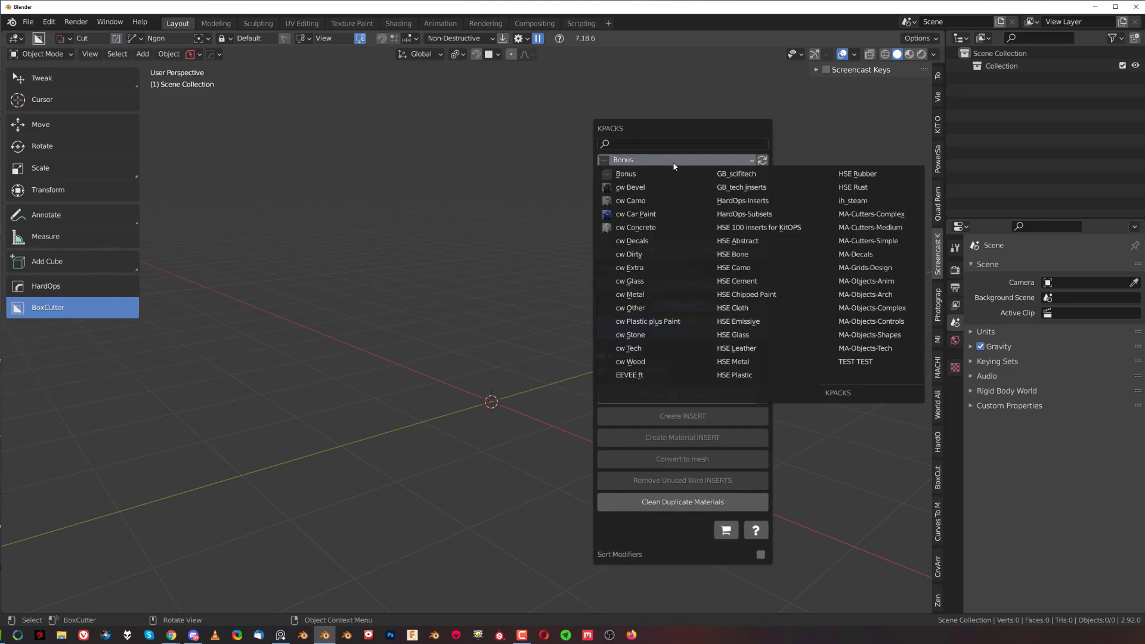
click(753, 228)
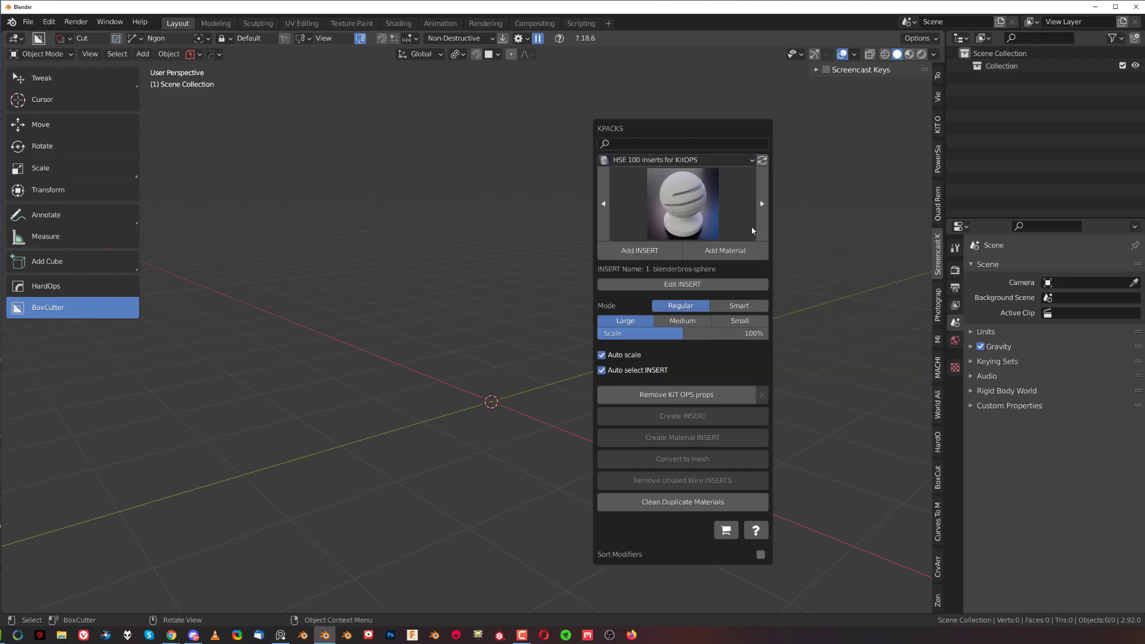
click(697, 213)
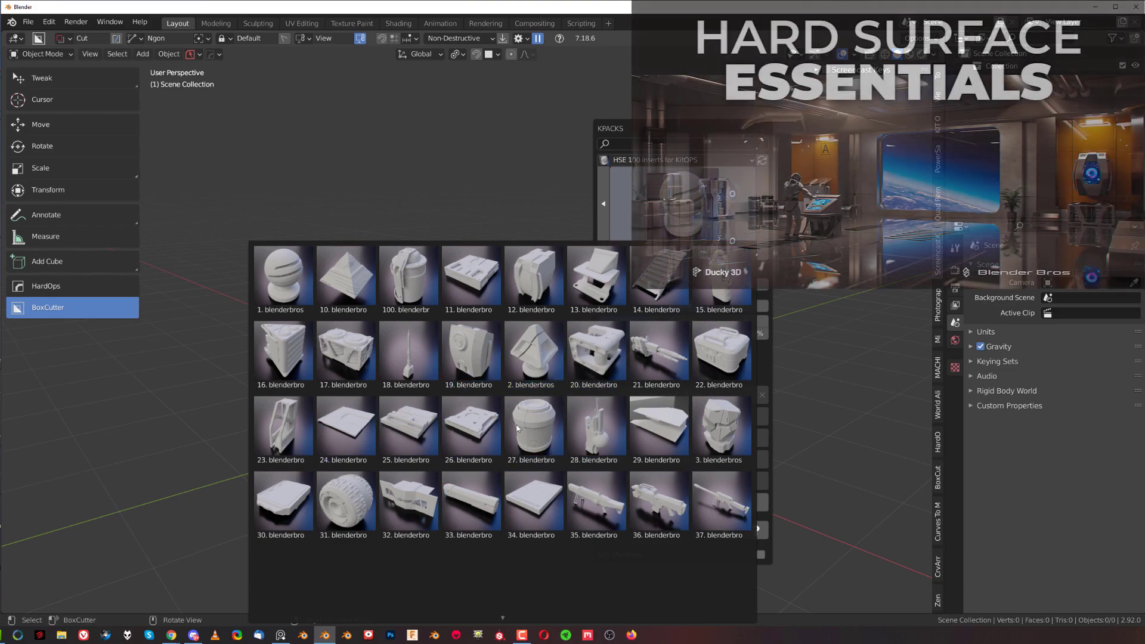
Add insert 21, the blenderbros cannon, to the scene and orbit to inspect it
mouse_move(505, 617)
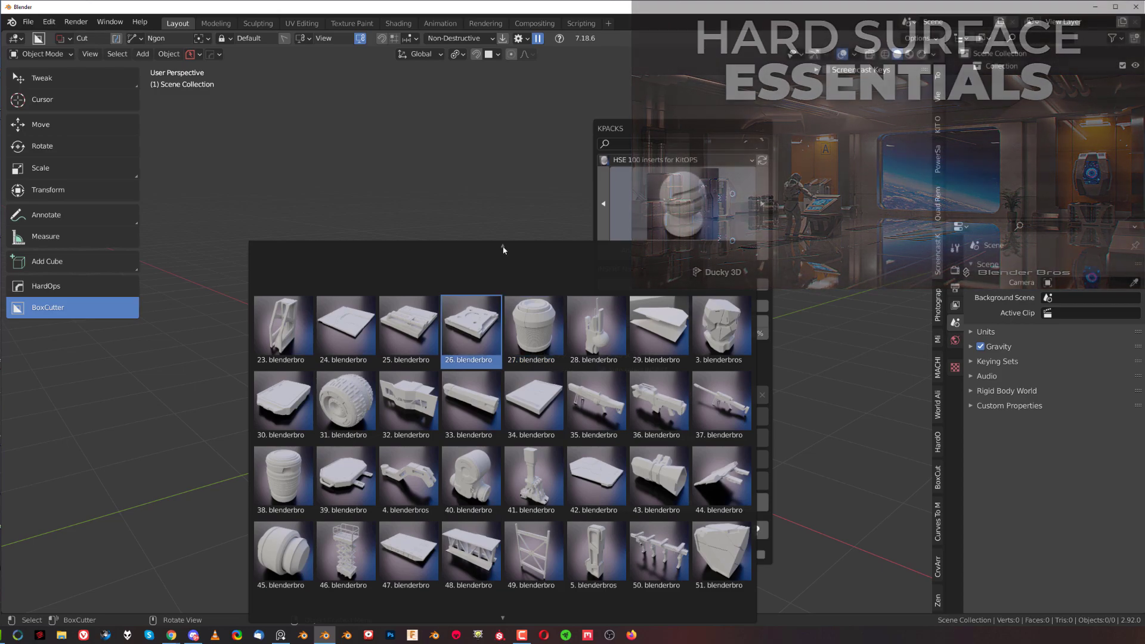
mouse_move(503, 247)
click(659, 356)
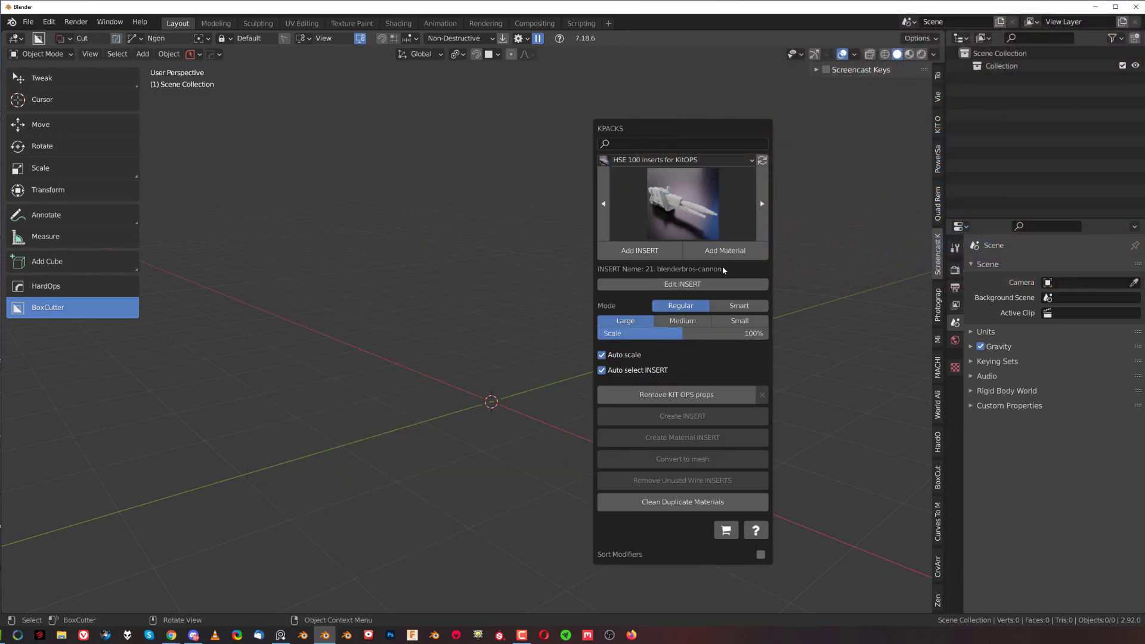
click(654, 253)
middle_drag(644, 275, 637, 294)
Give the cannon a blank material with base colour value 0.160, viewed in Material Preview
key(alt+m)
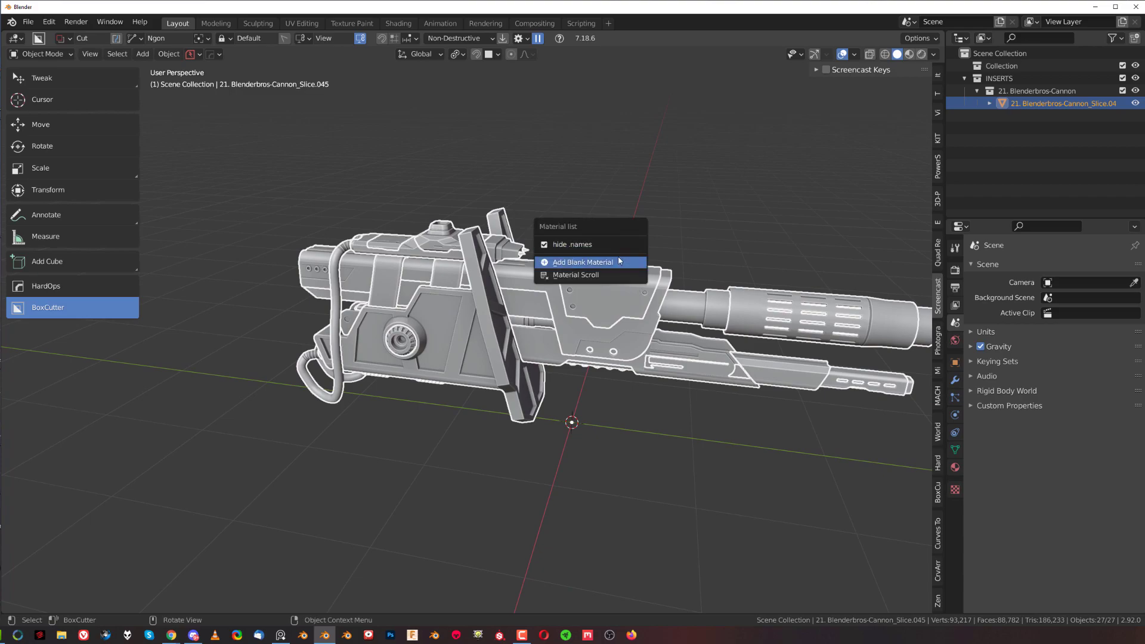
click(624, 259)
middle_drag(702, 305, 865, 411)
click(957, 468)
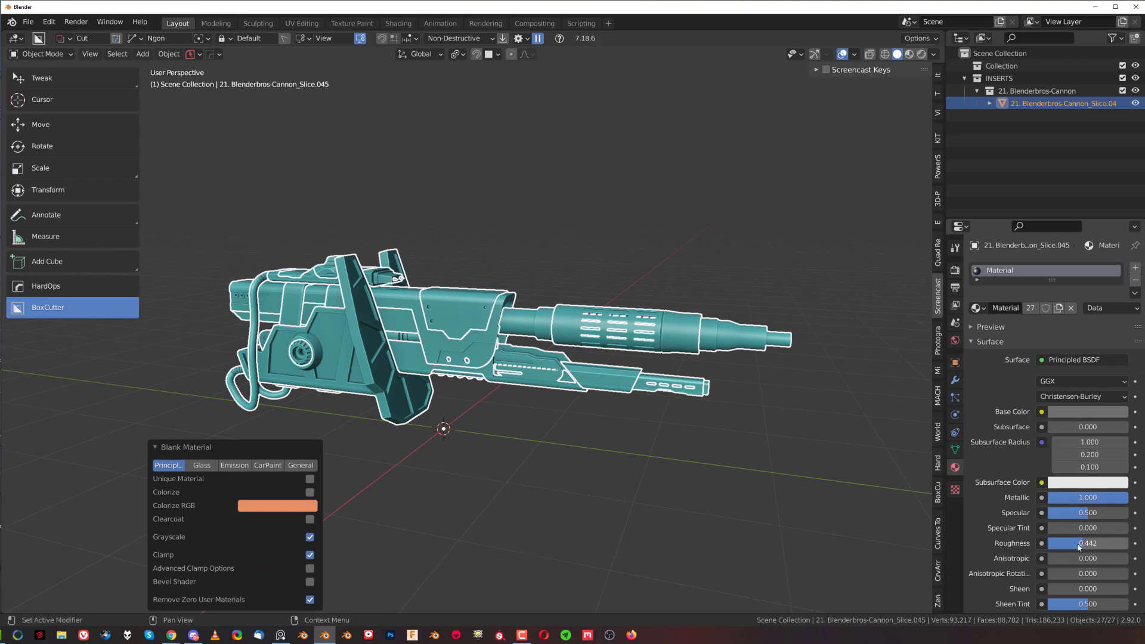
click(1083, 413)
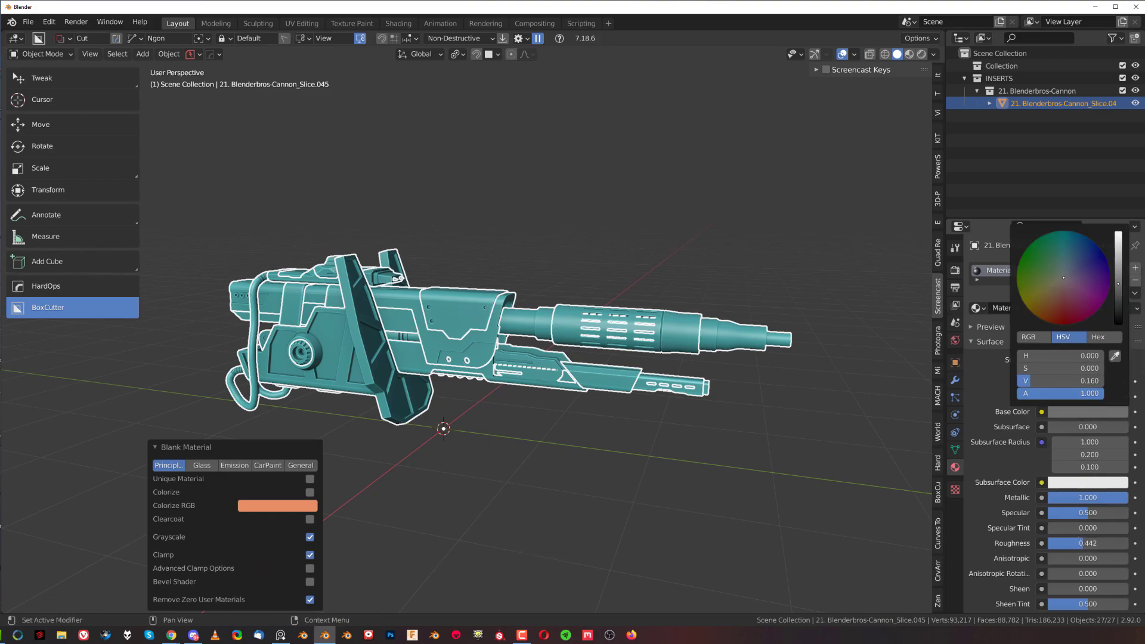
drag(1061, 380, 1050, 381)
click(909, 54)
Light the Material Preview viewport with a different HDRI environment
click(935, 54)
click(923, 157)
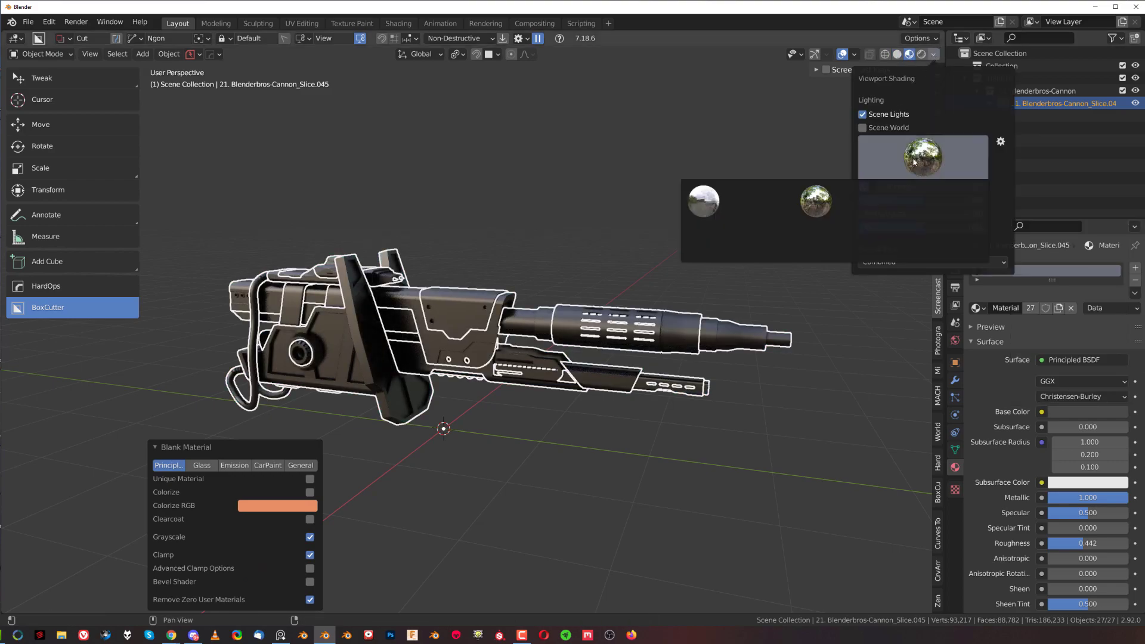
click(706, 204)
scroll(768, 355, up, 6)
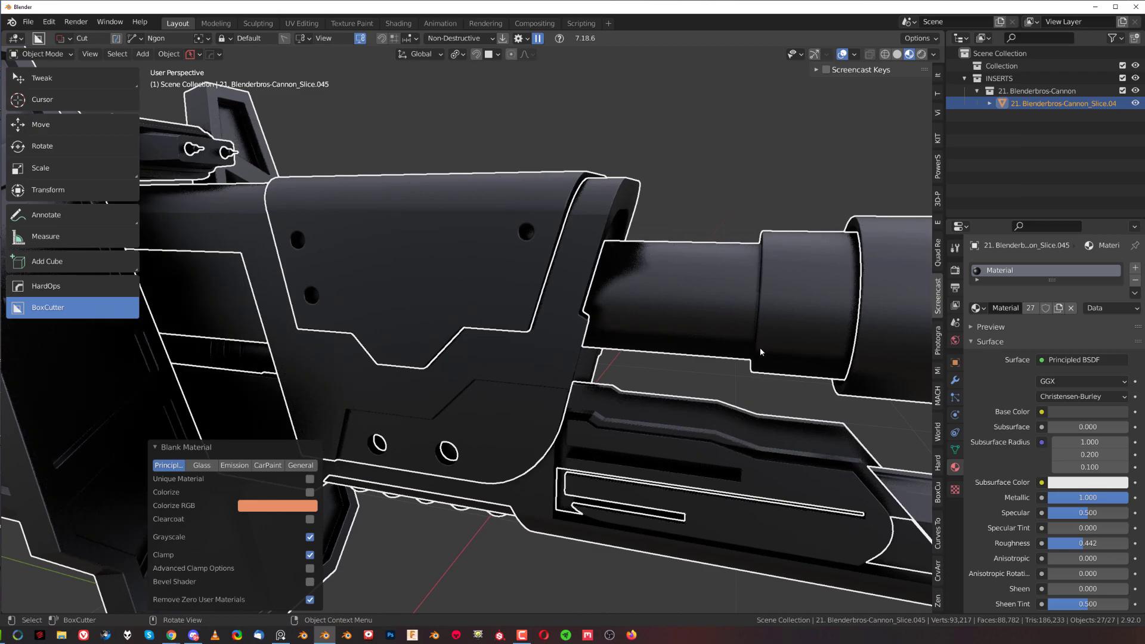
scroll(768, 356, down, 2)
Raise the cannon material's base colour value to 0.286 and roughness to 0.536
click(1067, 412)
drag(1118, 288, 1118, 271)
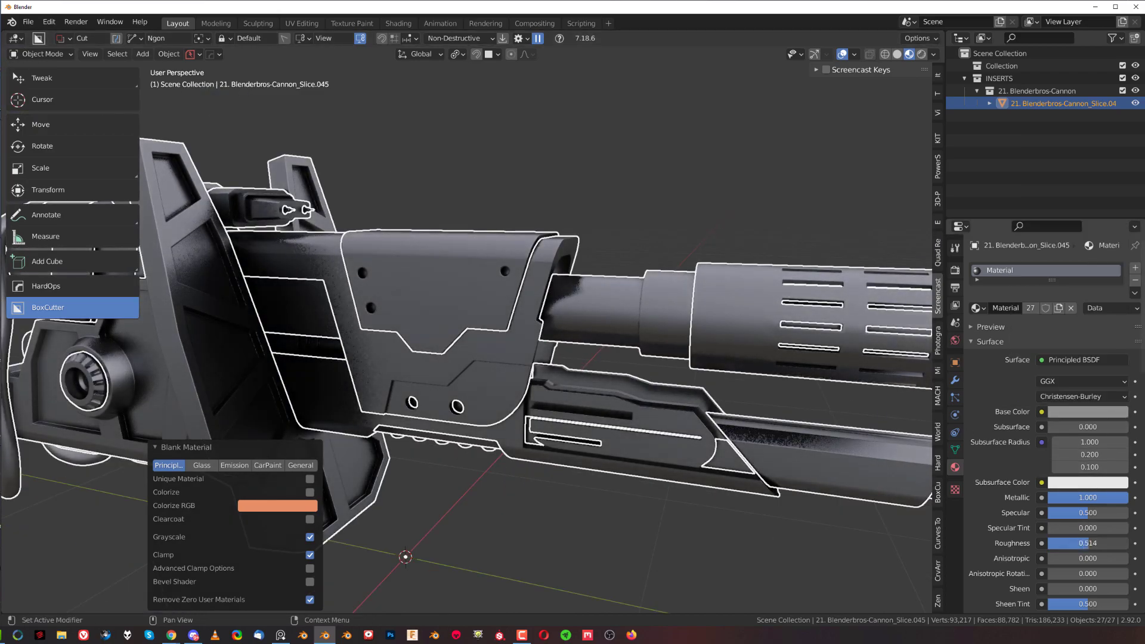
drag(1081, 542, 1089, 542)
Split the 3D viewport into two stacked areas
click(681, 275)
mouse_move(682, 275)
middle_down()
mouse_move(611, 253)
mouse_move(512, 311)
mouse_move(703, 317)
mouse_move(829, 528)
middle_up()
key(Escape)
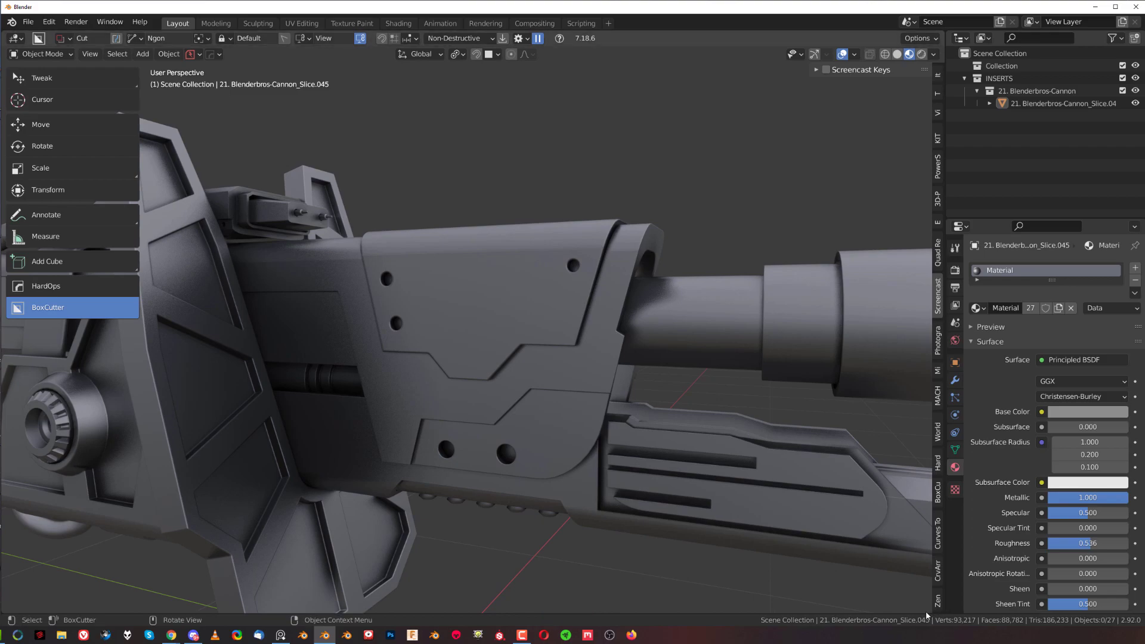
drag(946, 611, 25, 351)
Turn the lower area into a Shader Editor framing the cannon material's nodes
click(19, 357)
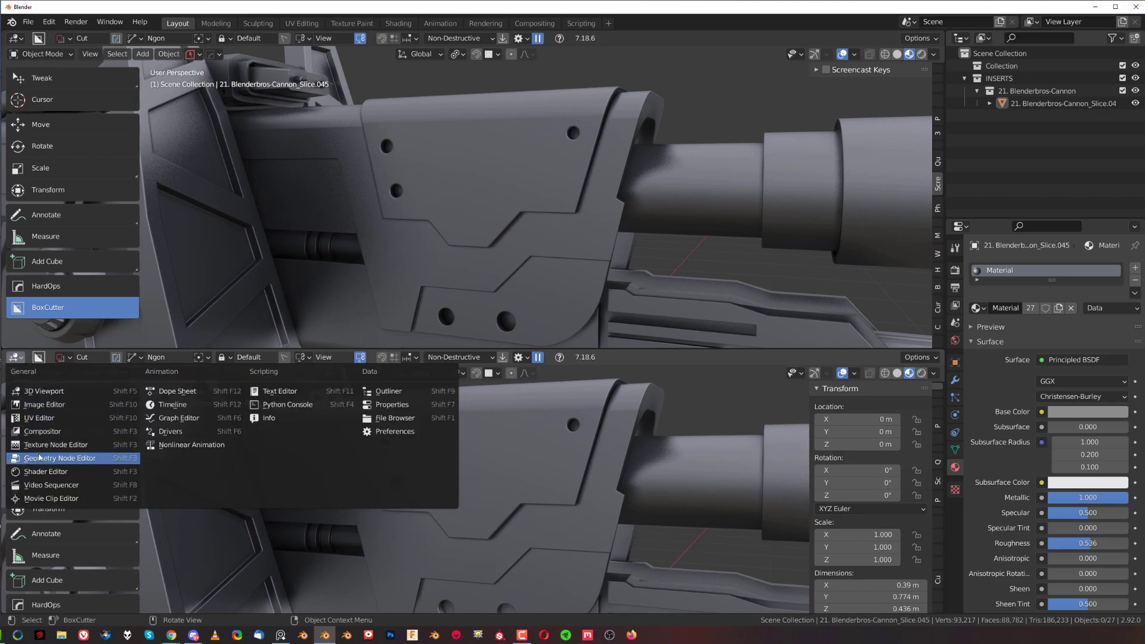
click(42, 474)
key(Home)
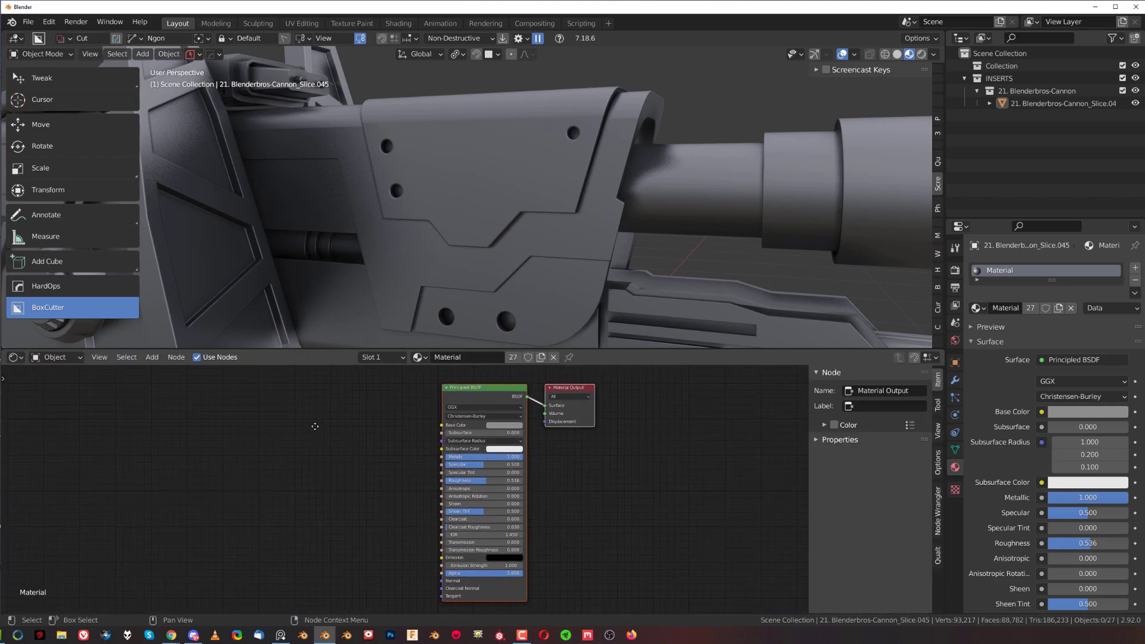
Add a Bump node to the material's node tree by searching 'bump'
key(shift+a)
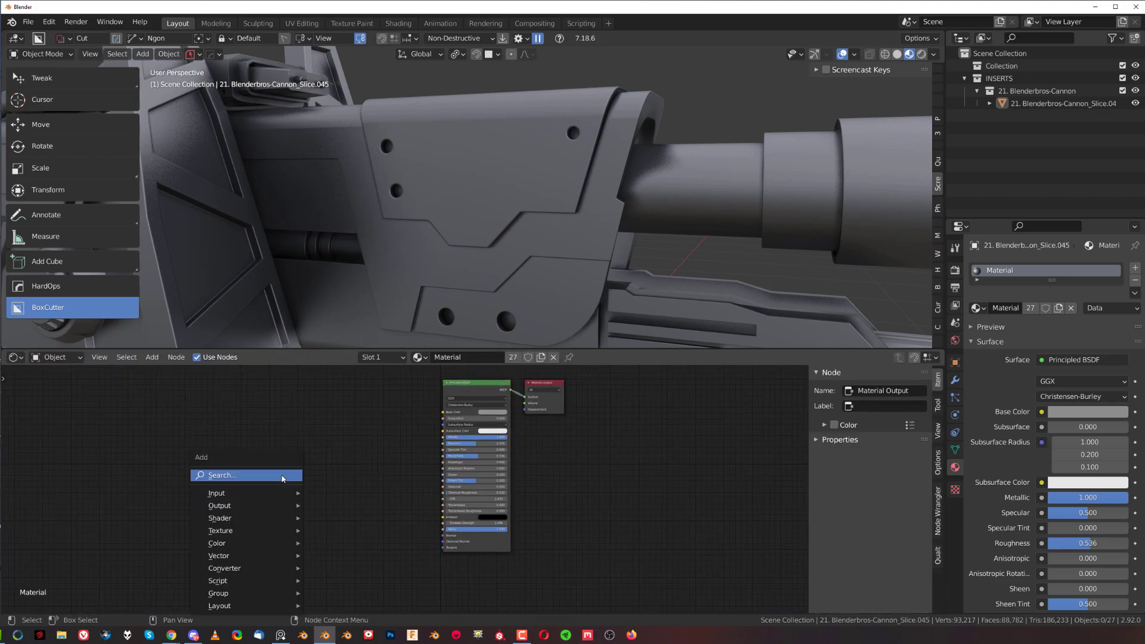
click(282, 477)
text(bump)
key(Return)
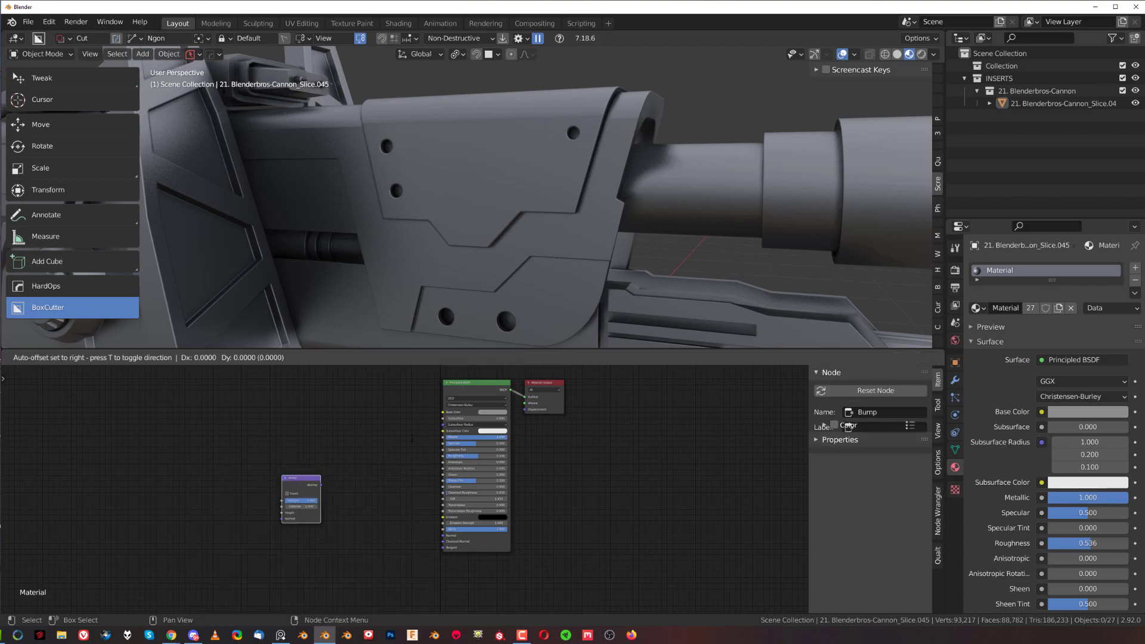
click(444, 491)
scroll(329, 536, up, 3)
Add a Noise Texture node left of the Bump node by searching 'noi'
key(shift+a)
click(178, 475)
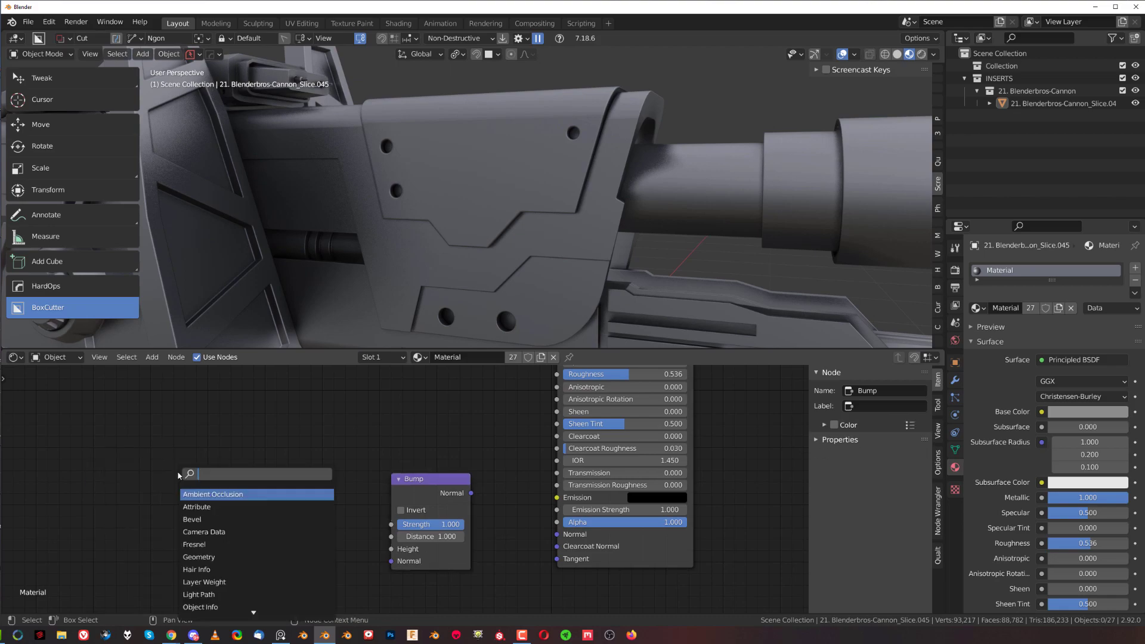
text(noi)
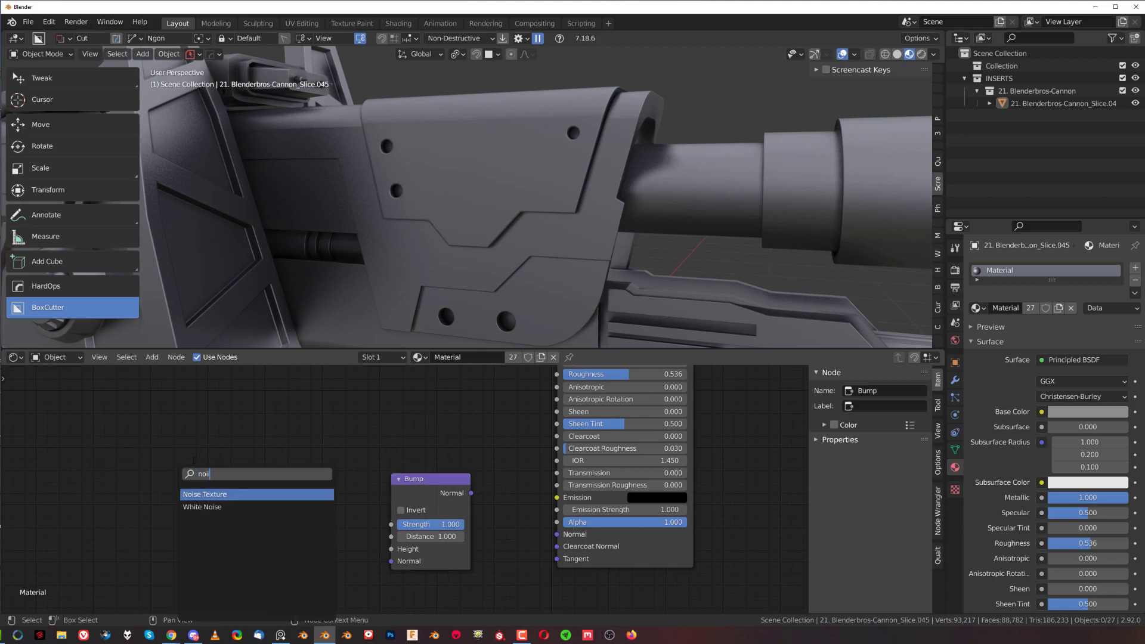
key(Return)
click(269, 504)
scroll(328, 483, up, 2)
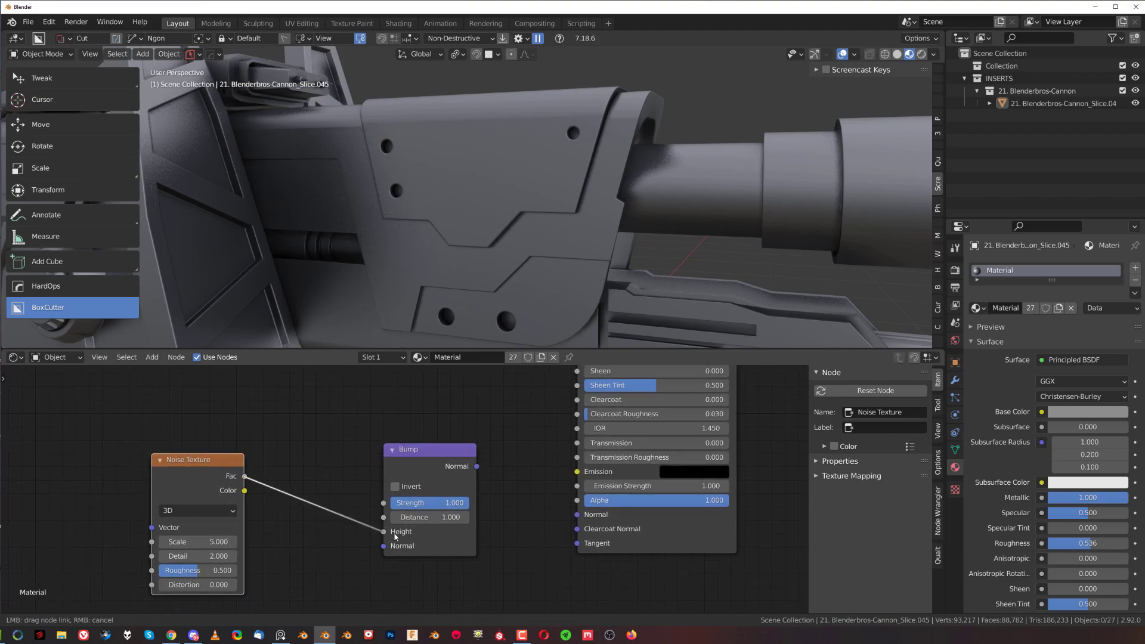
Connect the Bump node's Normal output to the Principled BSDF Normal input
drag(476, 468, 577, 515)
mouse_move(471, 479)
middle_down()
mouse_move(521, 467)
mouse_move(569, 415)
middle_up()
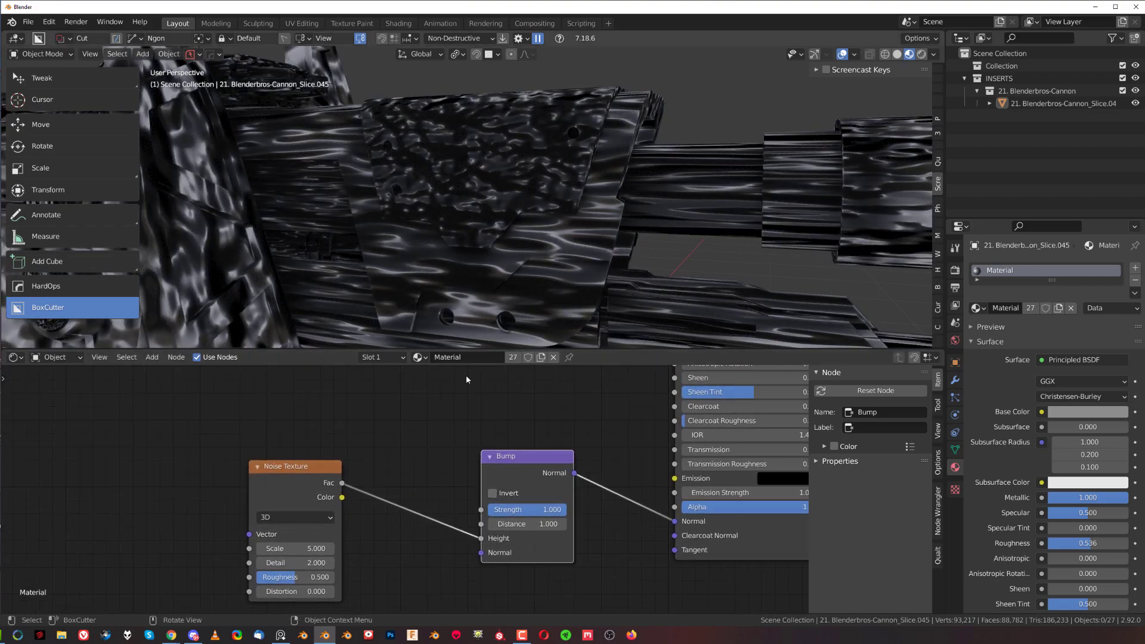
middle_drag(346, 449, 428, 524)
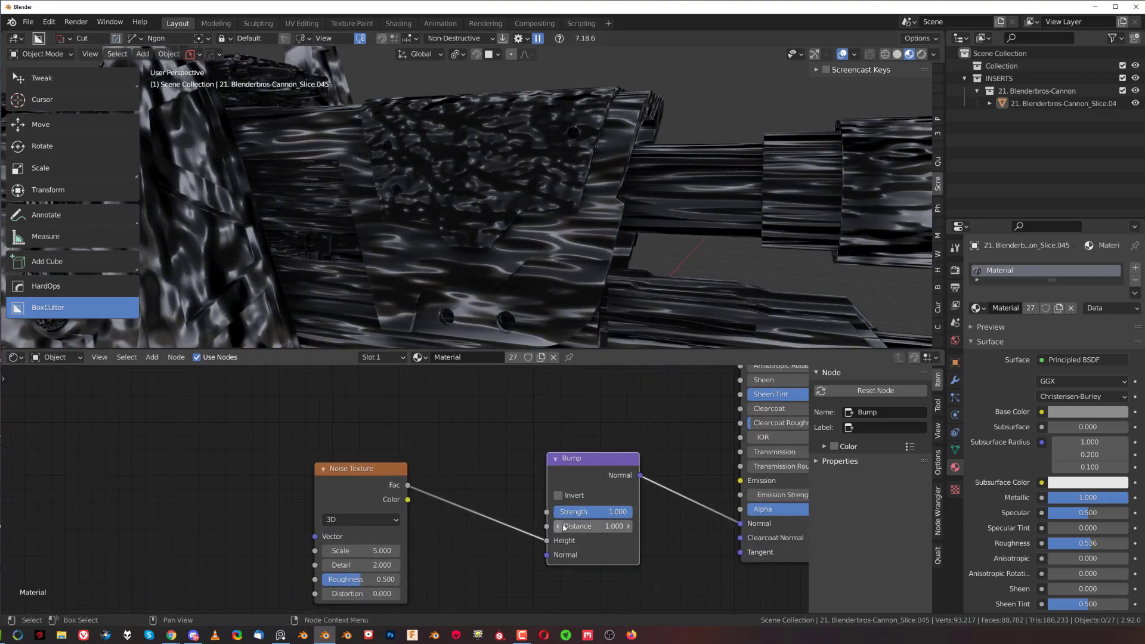
Set Bump Strength to 0.146 and Noise Scale to 1500, and raise the noise Roughness
drag(601, 517, 477, 517)
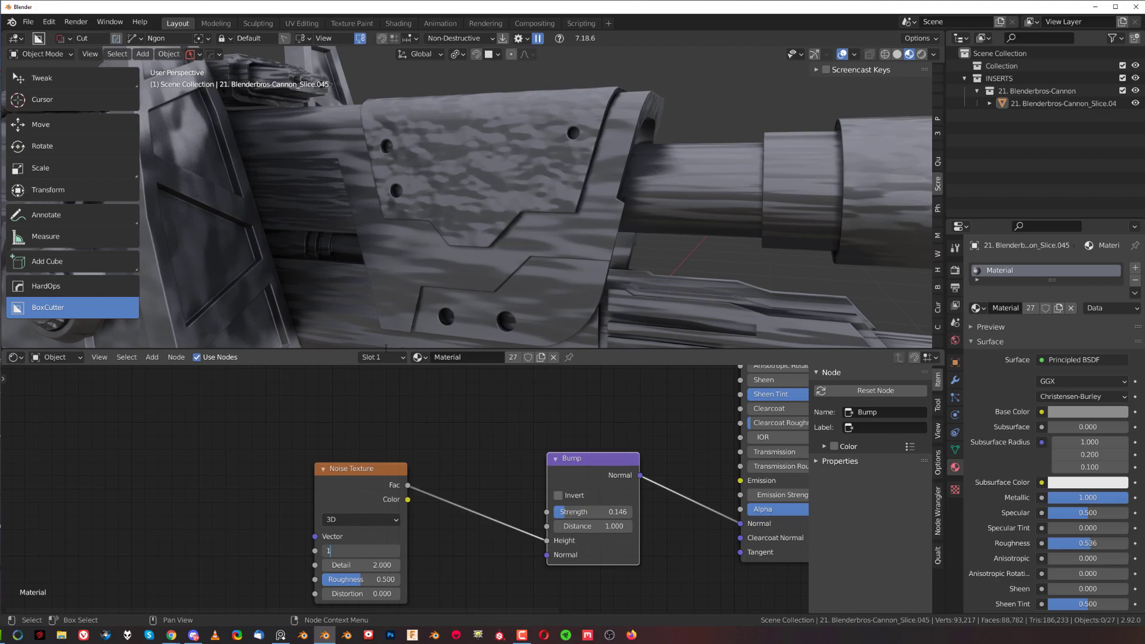
text(1500)
key(Return)
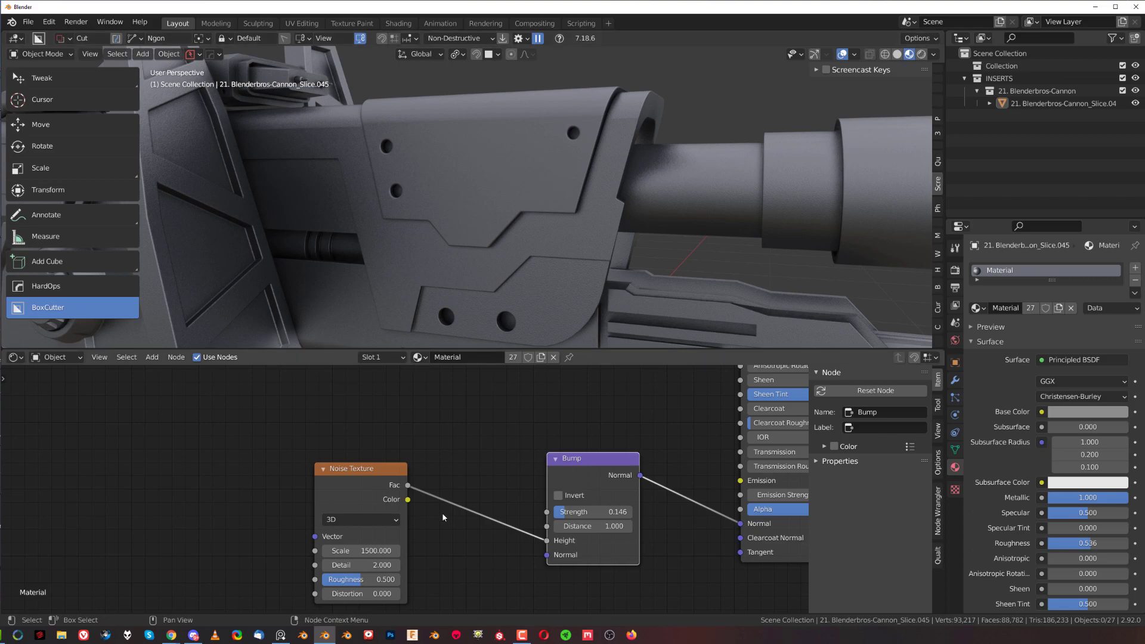
middle_drag(354, 577, 351, 546)
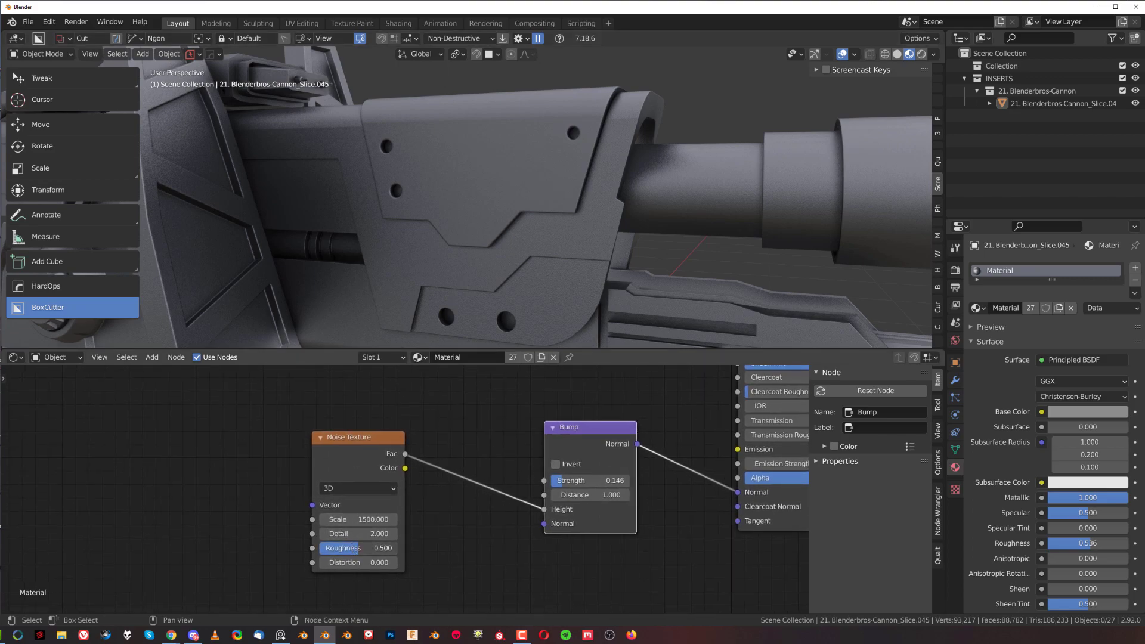
drag(351, 548, 370, 548)
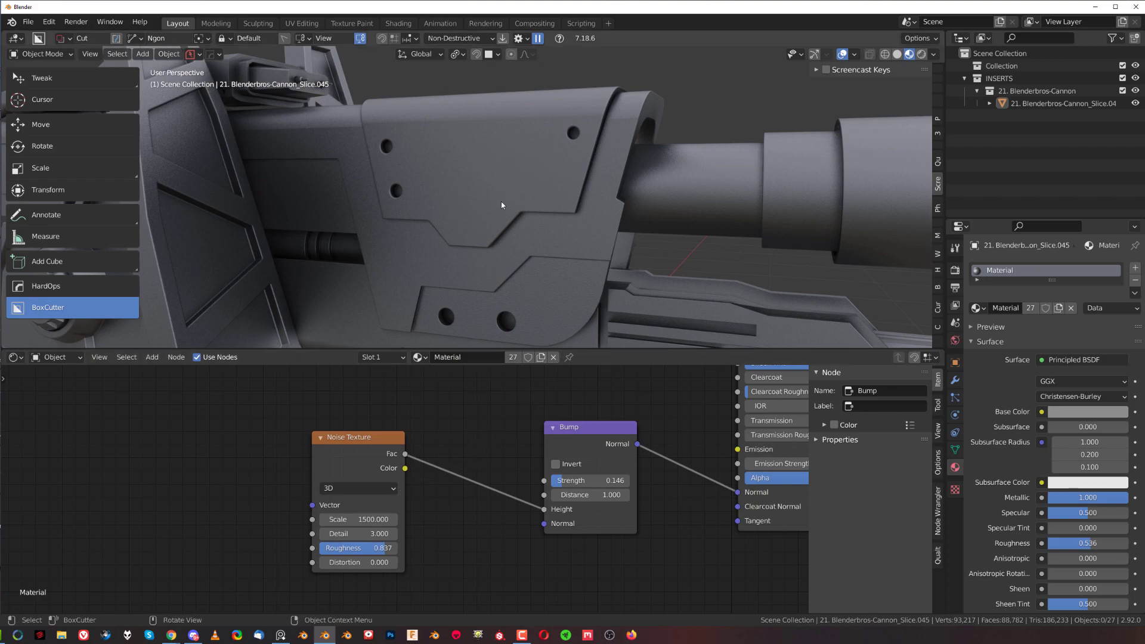
scroll(532, 195, up, 6)
middle_drag(531, 194, 557, 136)
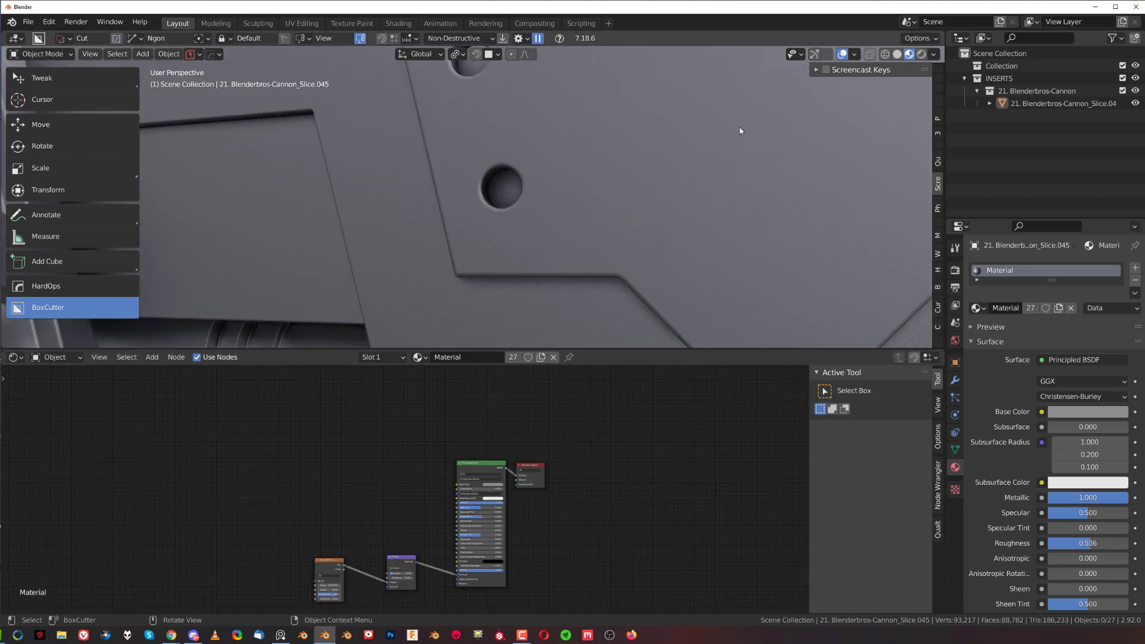
scroll(652, 166, up, 2)
middle_drag(652, 166, 559, 235)
scroll(538, 186, up, 3)
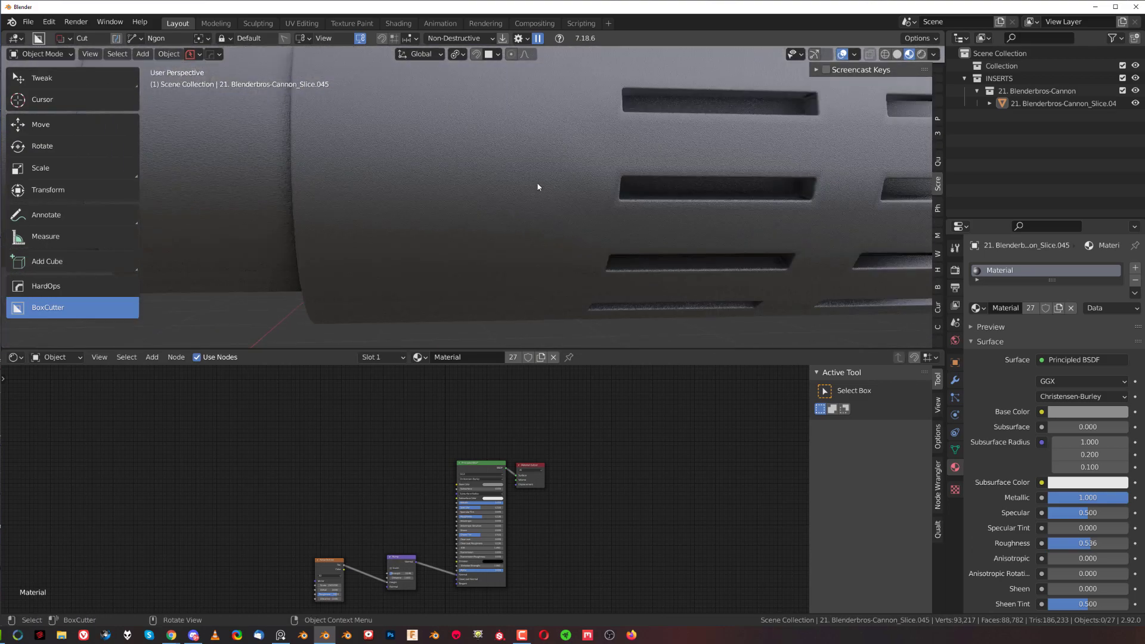
scroll(538, 187, up, 2)
middle_drag(595, 179, 595, 319)
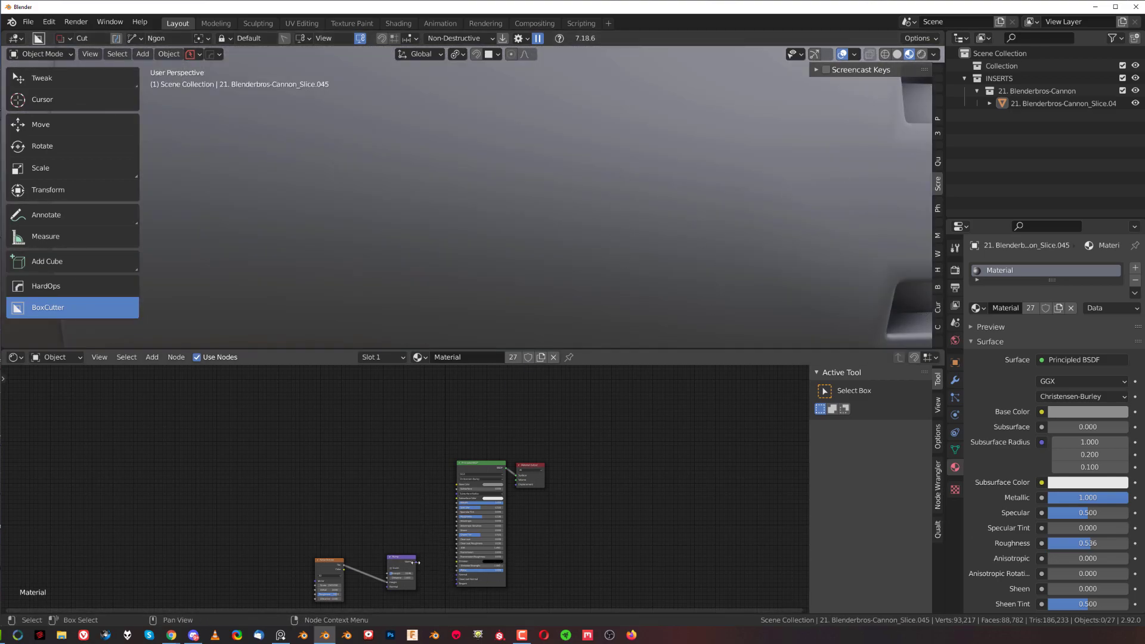
drag(413, 562, 455, 574)
middle_drag(564, 236, 524, 220)
scroll(600, 262, up, 5)
scroll(671, 241, down, 5)
key(a)
key(Tab)
click(344, 191)
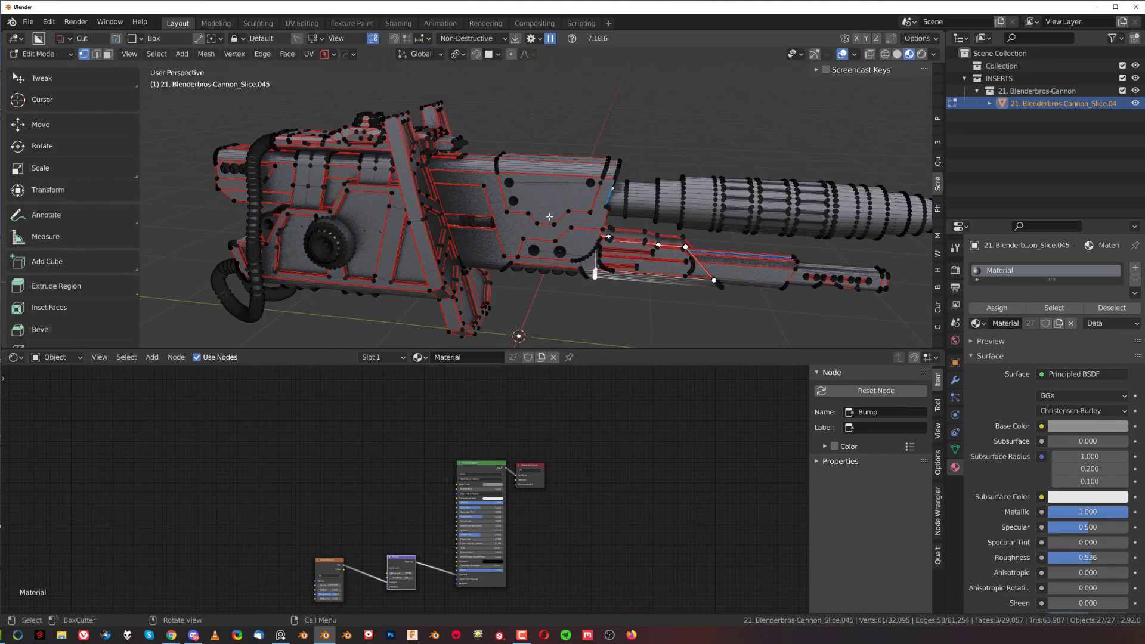
middle_drag(358, 193, 571, 198)
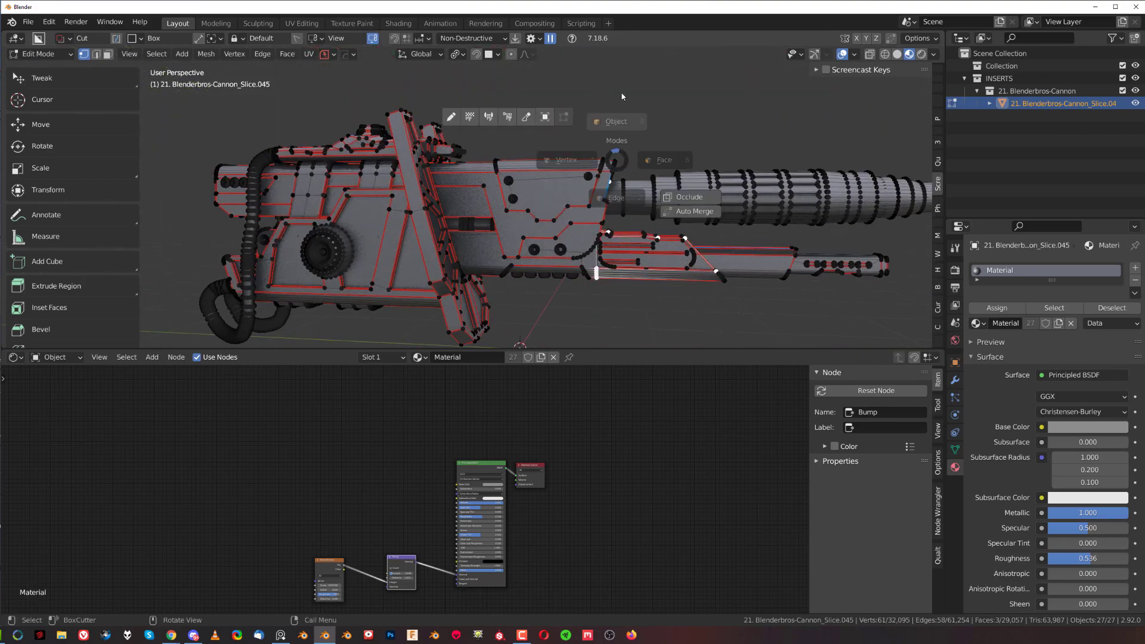
key(Tab)
scroll(635, 129, up, 4)
key(alt+a)
scroll(635, 130, down, 4)
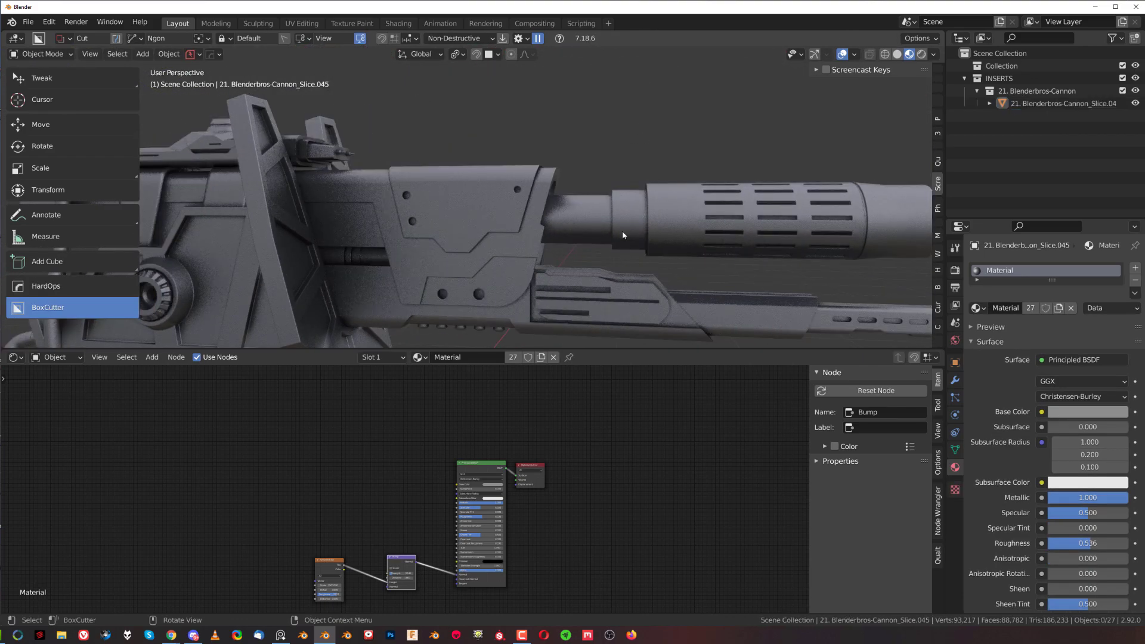
Join the Shader Editor back into the 3D viewport and orbit around the finished cannon
drag(931, 345, 775, 477)
middle_drag(499, 363, 501, 314)
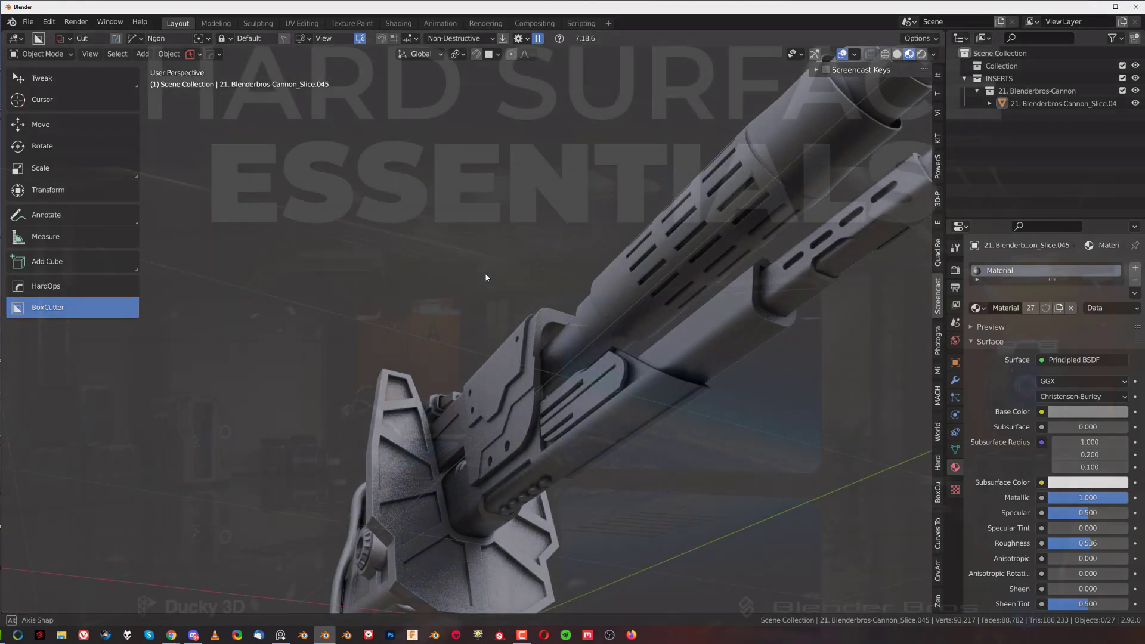